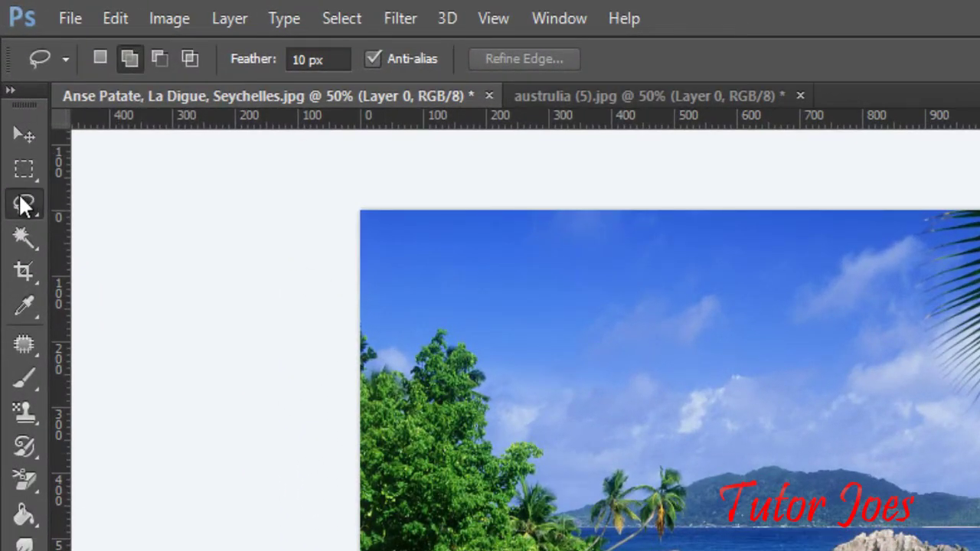
Choose the freehand Lasso Tool from the lasso flyout, with its 10 px feather.
right_click(23, 204)
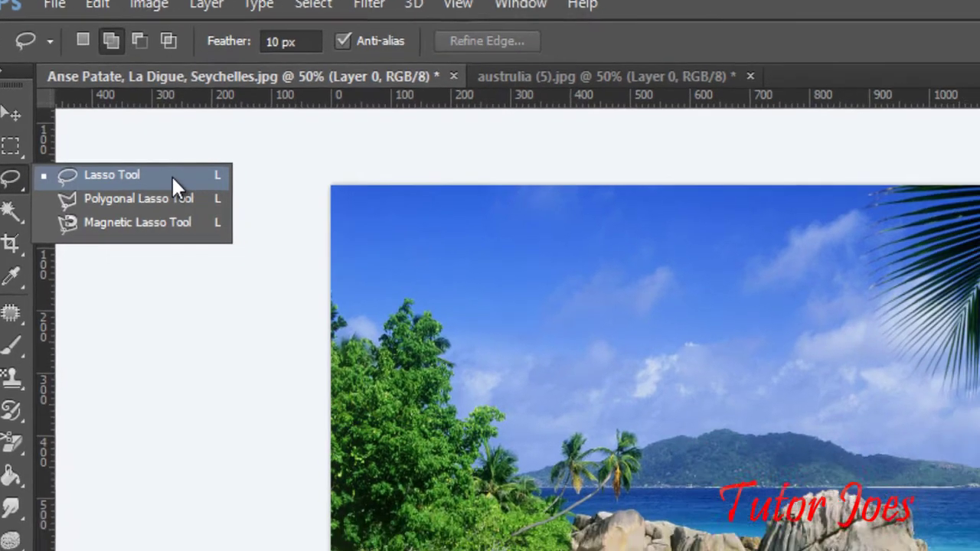
click(204, 203)
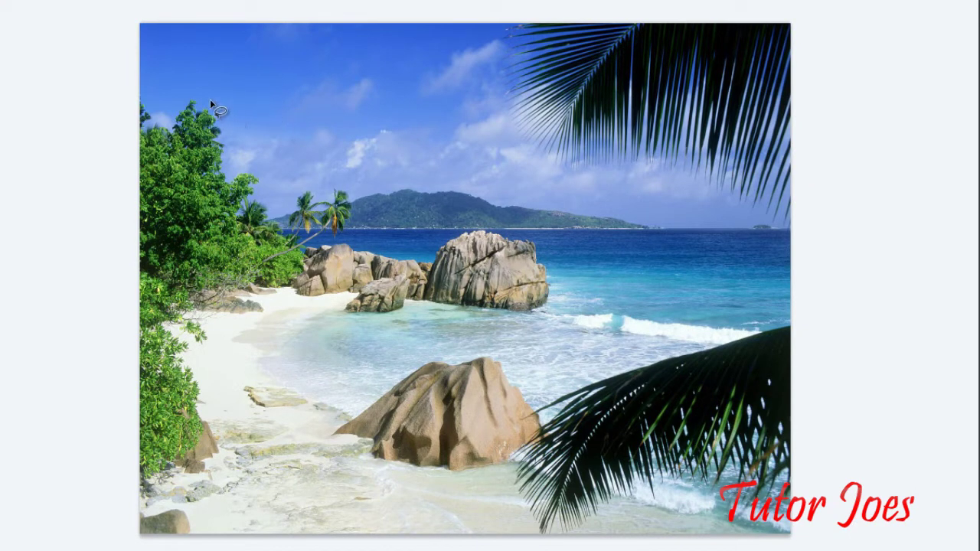
Draw trial freehand loops, then replace them with one loop around the sky, island and right rocks.
mouse_move(169, 181)
mouse_down()
mouse_move(276, 157)
mouse_move(216, 79)
mouse_move(204, 89)
mouse_up()
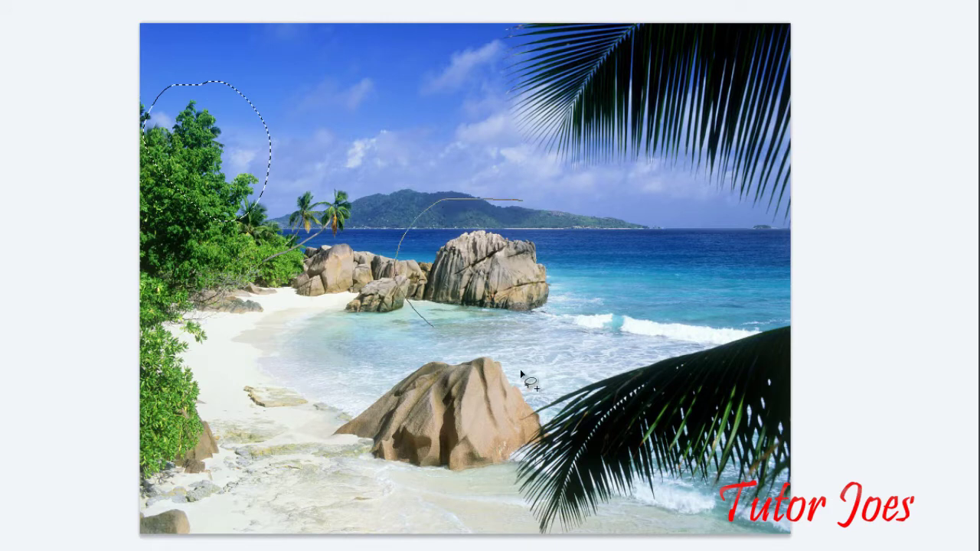
mouse_move(520, 369)
mouse_down()
mouse_move(566, 204)
mouse_move(518, 206)
mouse_up()
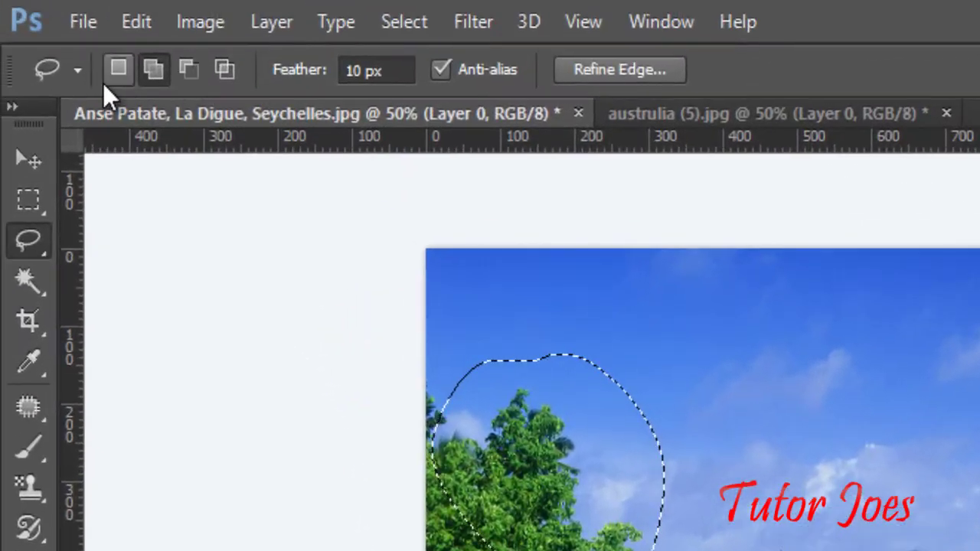
click(104, 83)
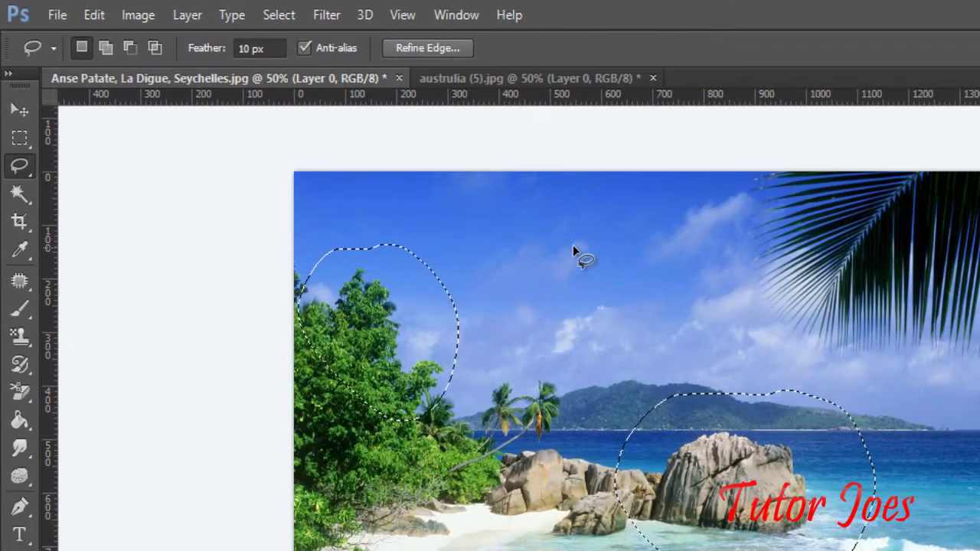
mouse_move(571, 246)
mouse_down()
mouse_move(714, 532)
mouse_move(571, 246)
mouse_up()
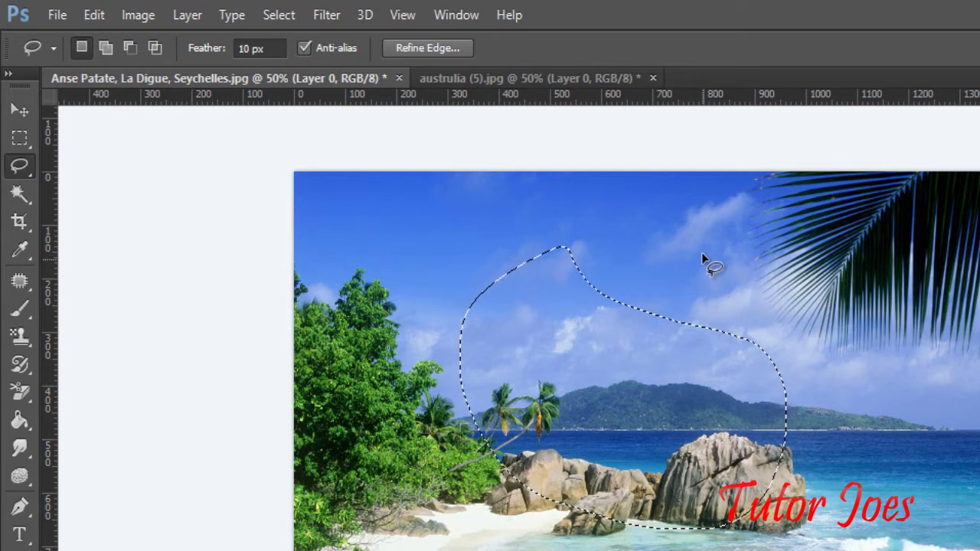
Start a fresh feathered lasso selection traced around the large right-hand rock.
click(106, 49)
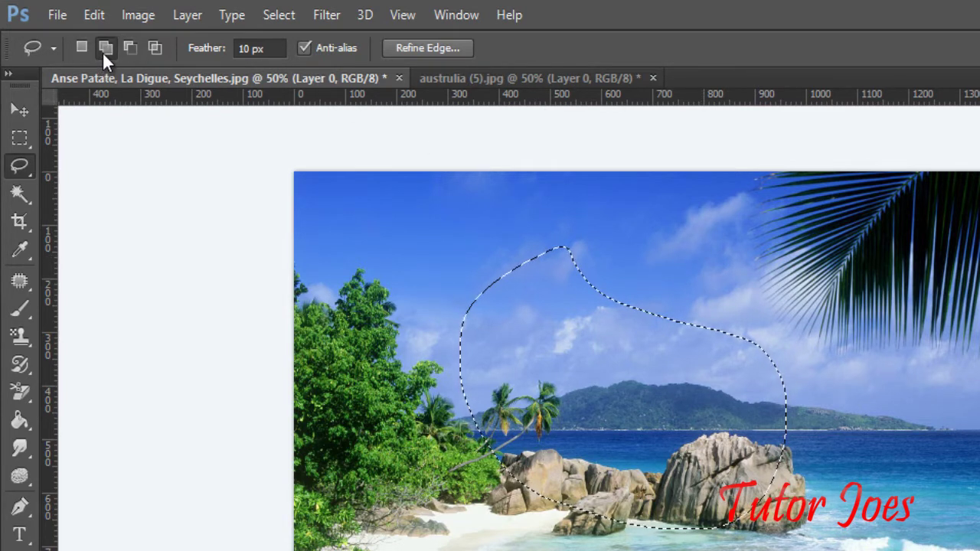
click(82, 47)
click(620, 547)
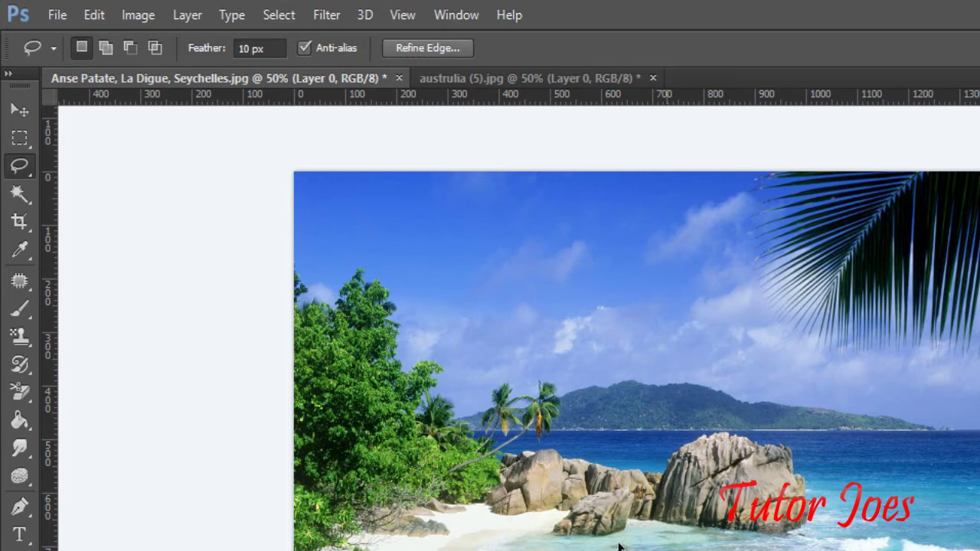
drag(620, 547, 654, 550)
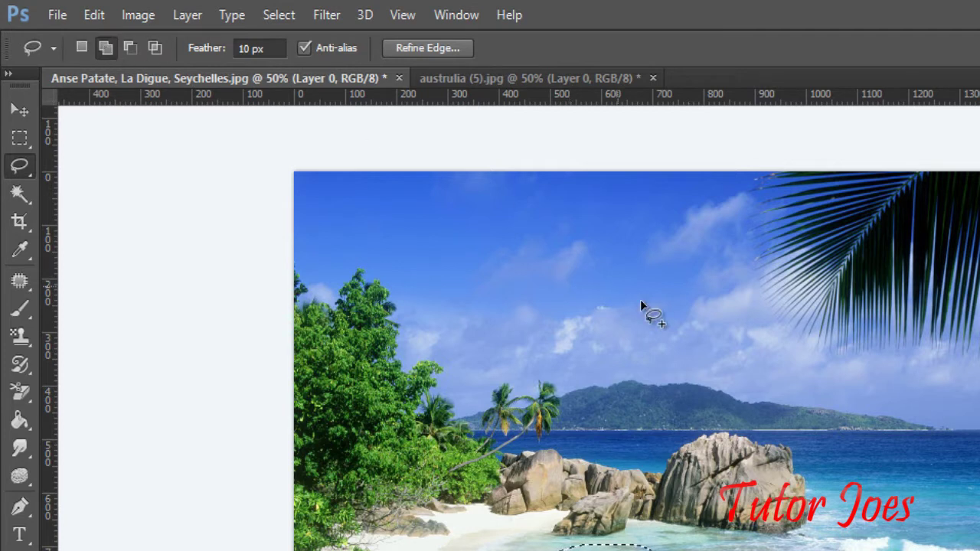
drag(622, 453, 856, 434)
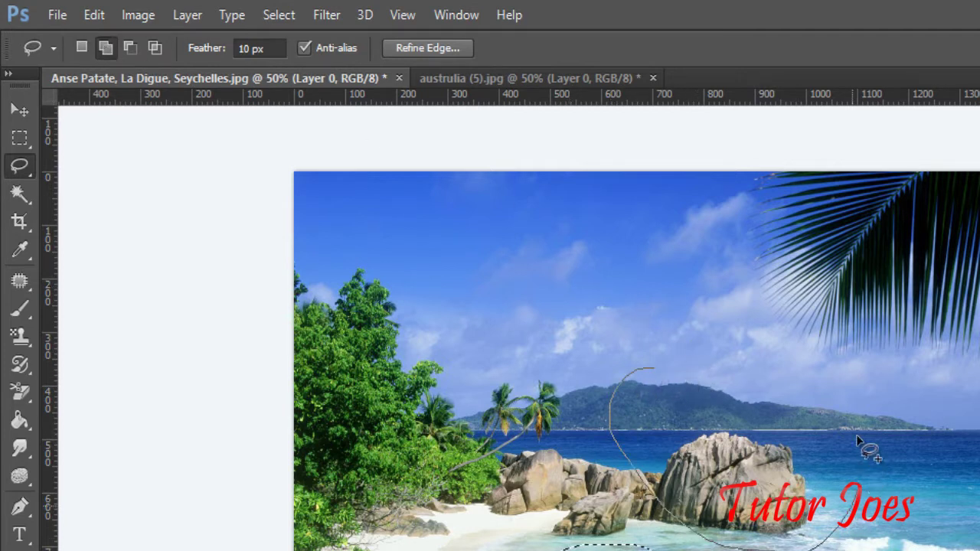
drag(655, 347, 641, 374)
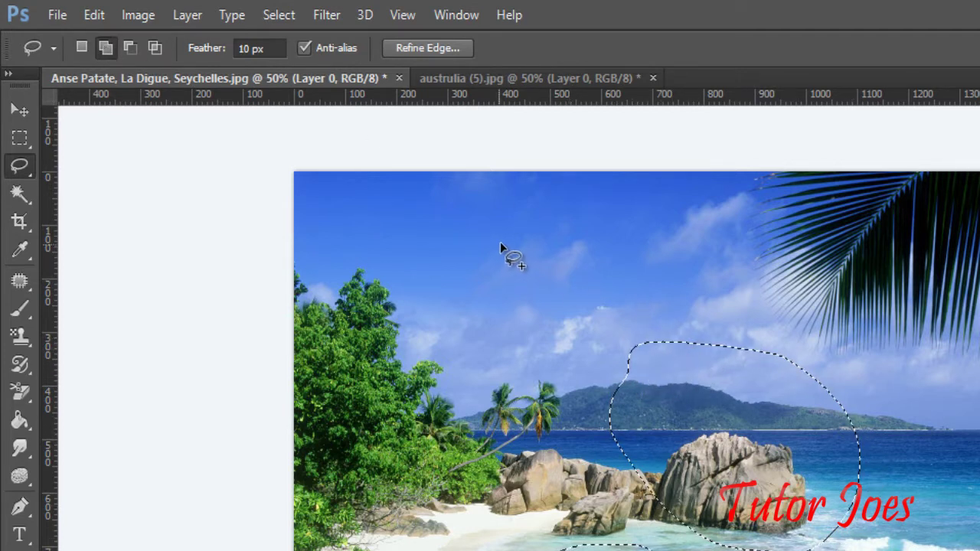
Add a loop over the sky, then subtract that sky area again.
drag(500, 243, 534, 219)
drag(486, 247, 484, 245)
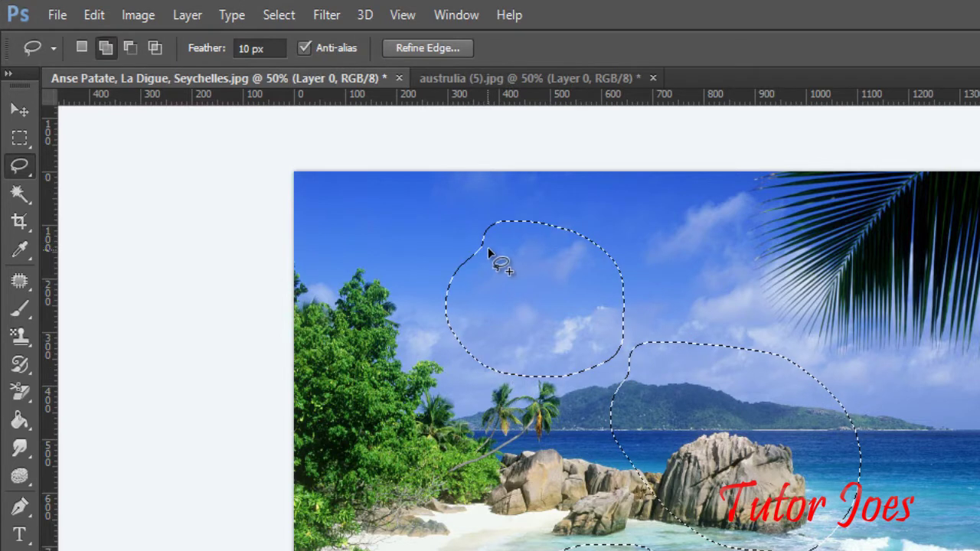
click(129, 47)
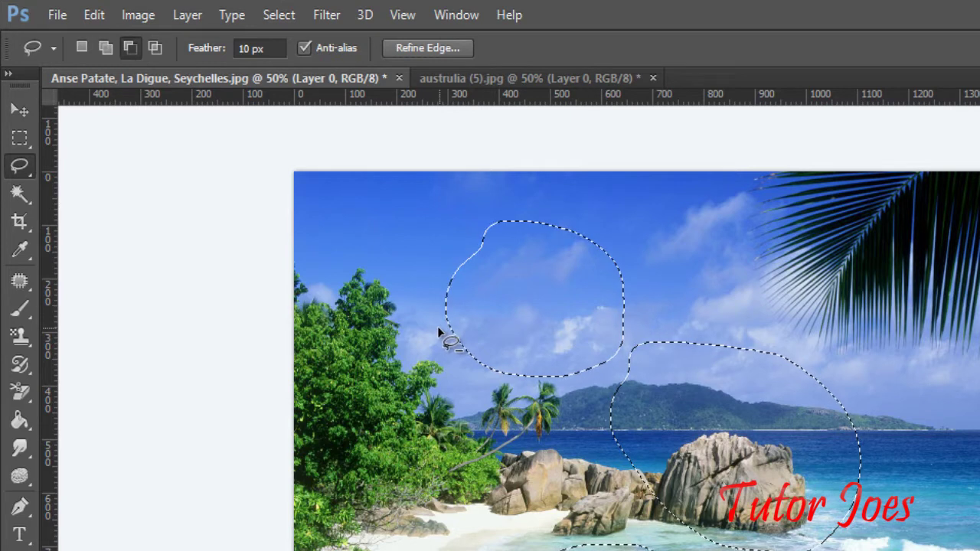
drag(426, 334, 443, 208)
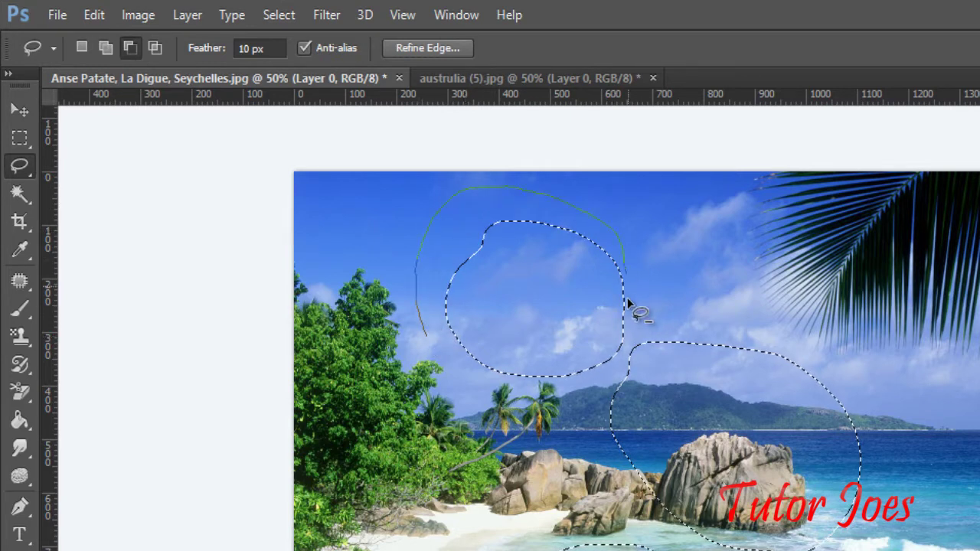
drag(627, 300, 427, 341)
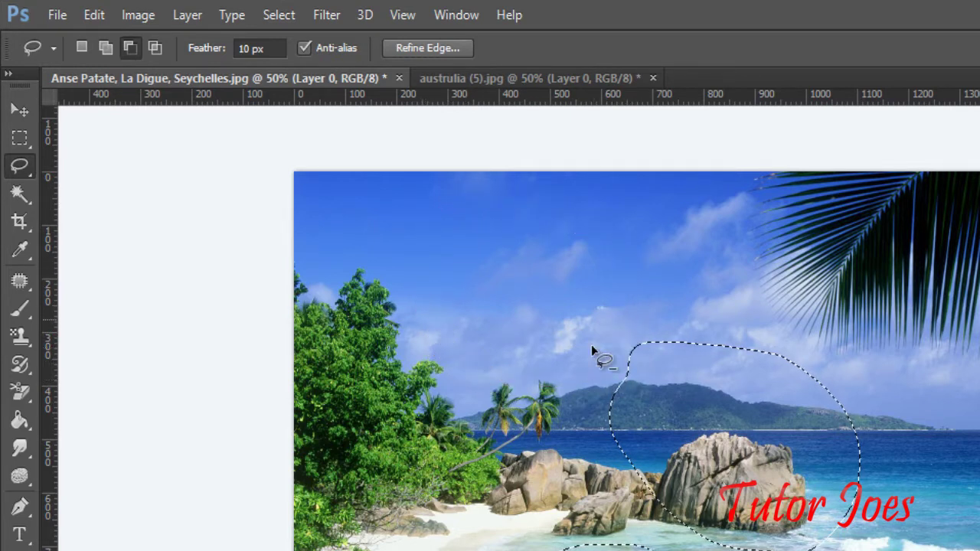
Intersect the selection with a loop over the horizon rocks, leaving only the oval around them.
click(154, 48)
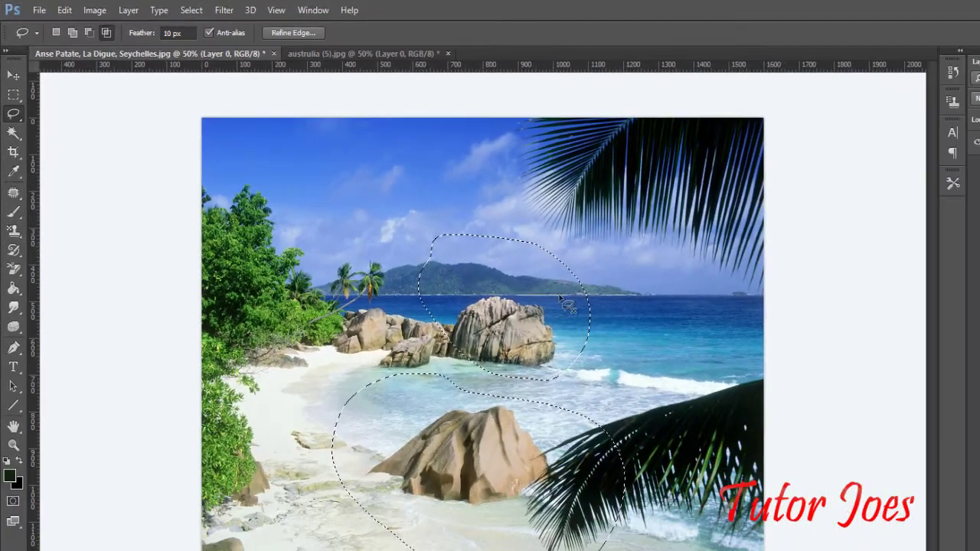
drag(459, 367, 615, 342)
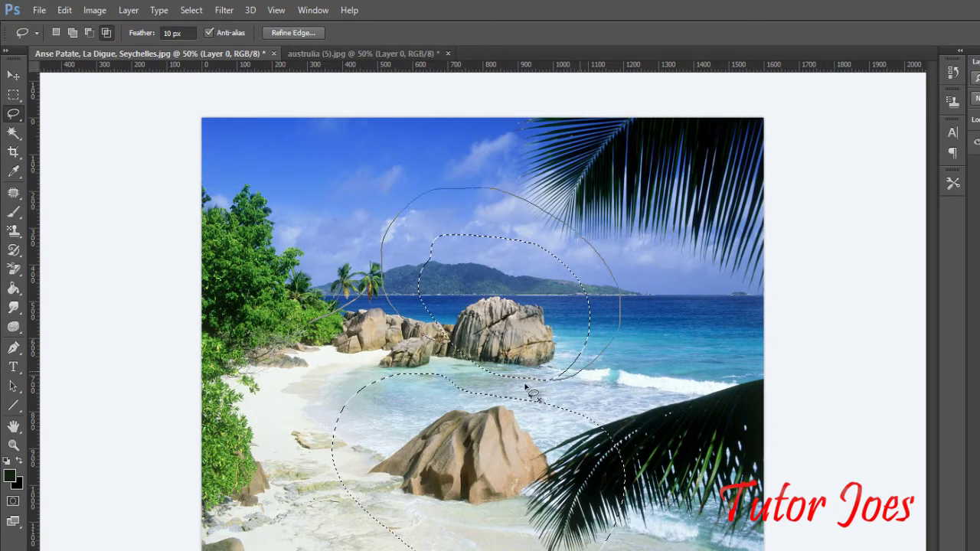
drag(614, 342, 381, 306)
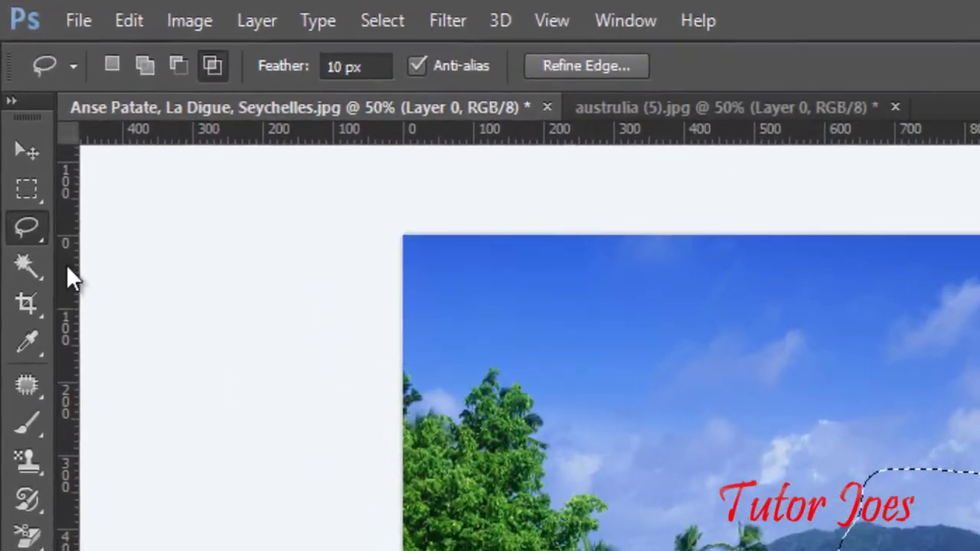
Switch to the Polygonal Lasso at 0 px feather, deselect, and outline a polygon around the rocks.
right_click(44, 231)
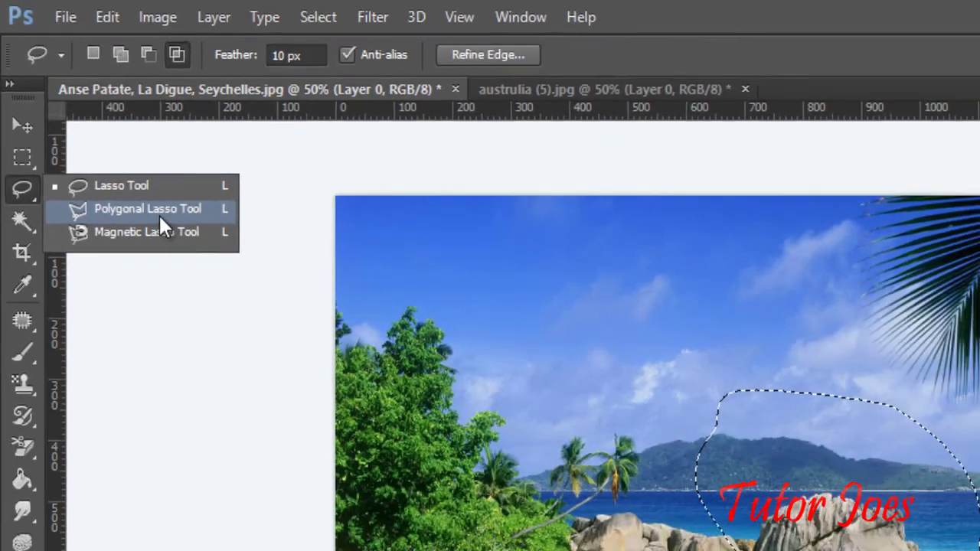
click(195, 264)
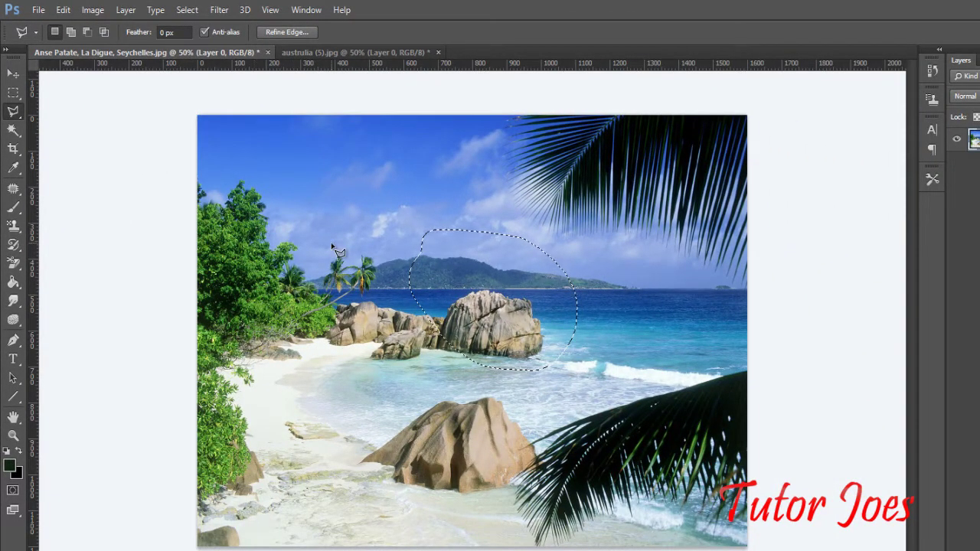
key(ctrl+d)
click(334, 347)
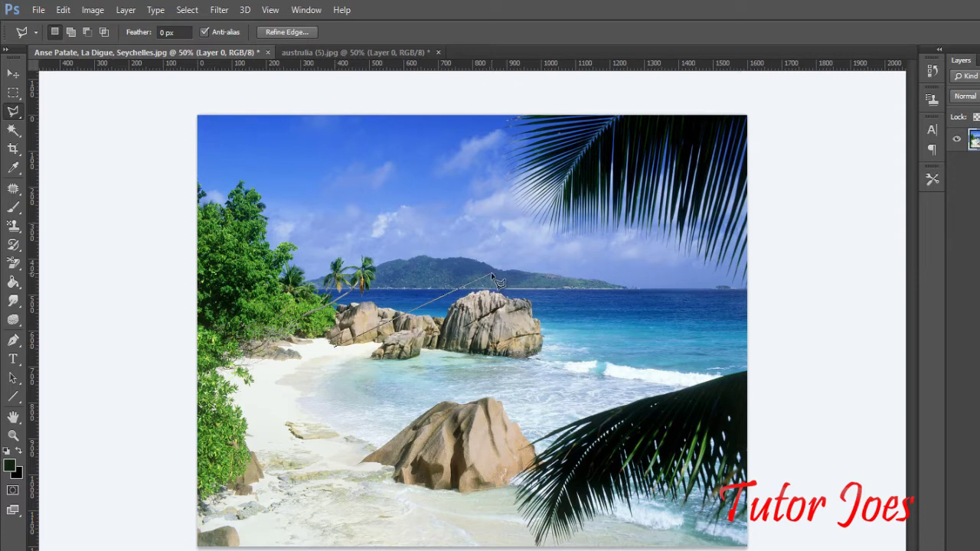
click(546, 352)
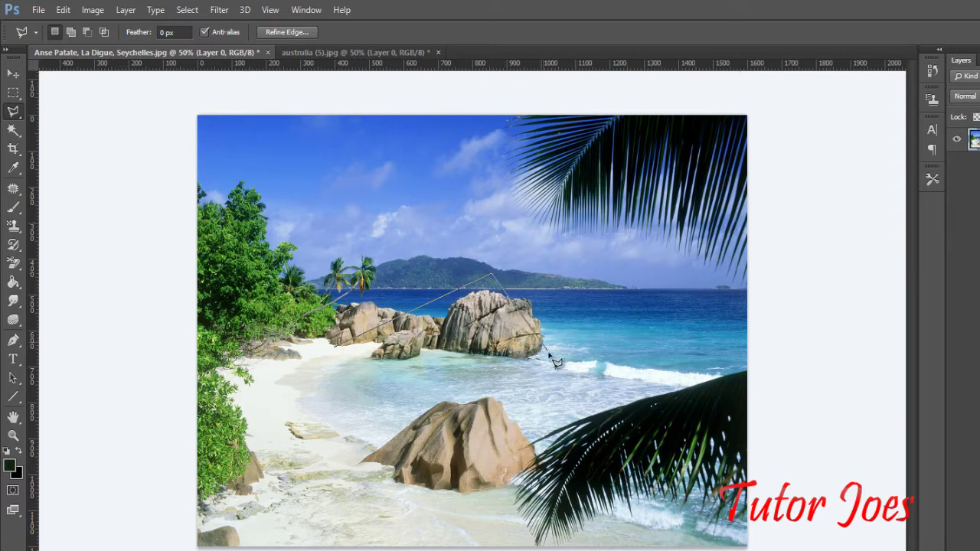
click(383, 411)
click(343, 350)
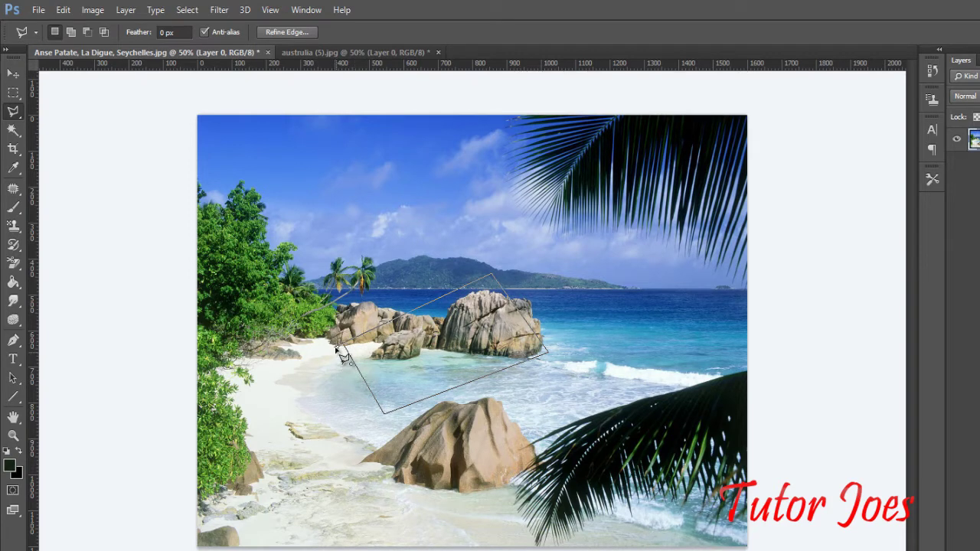
click(342, 352)
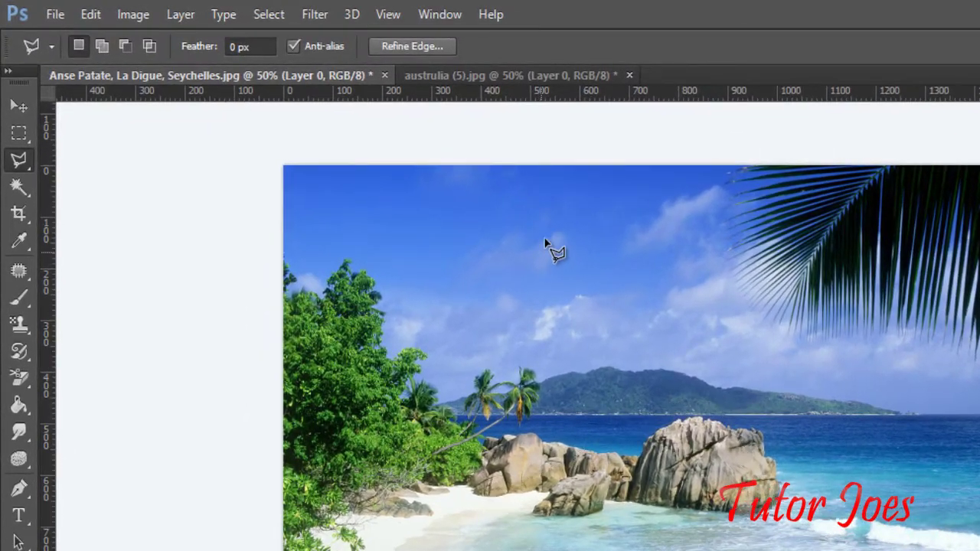
Build a four-cornered straight-edged selection in the sky above the island.
click(541, 250)
click(718, 246)
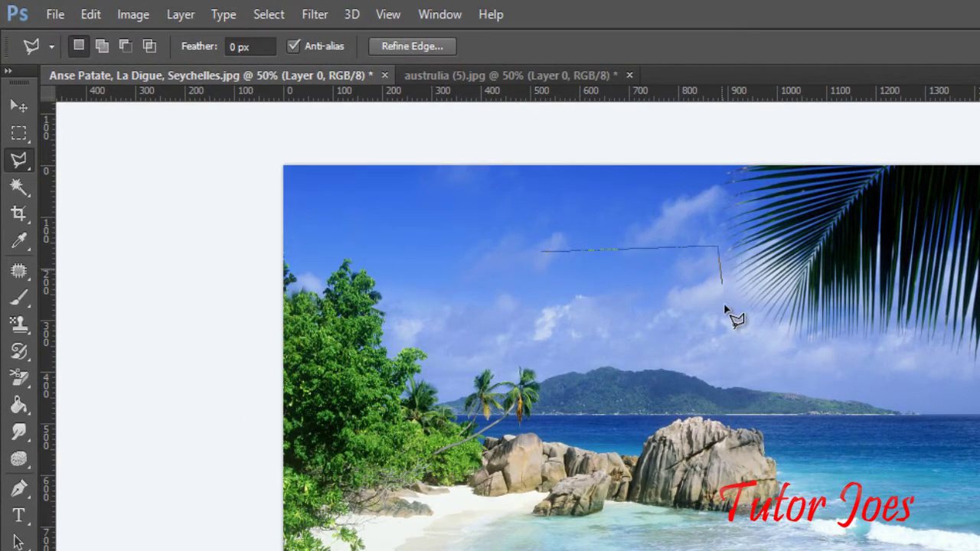
click(726, 357)
click(523, 351)
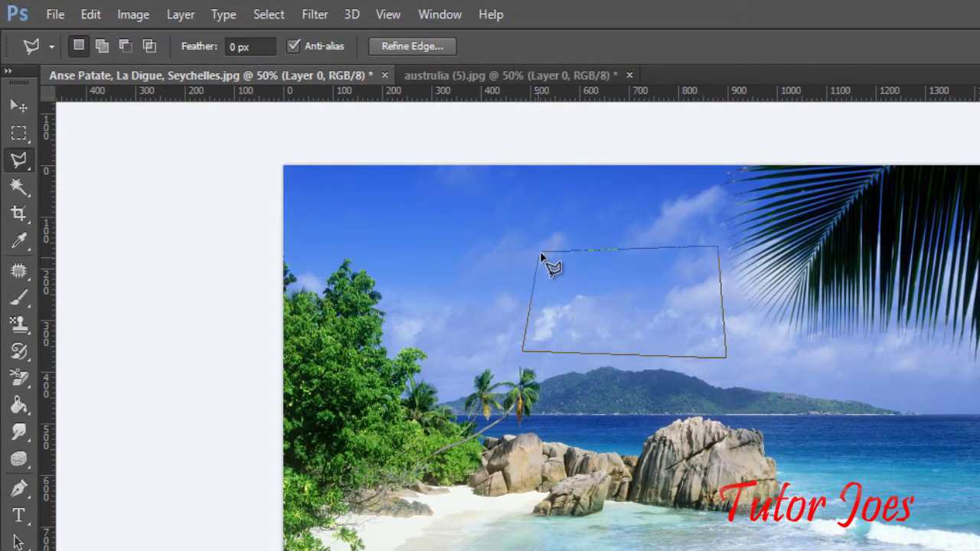
click(542, 253)
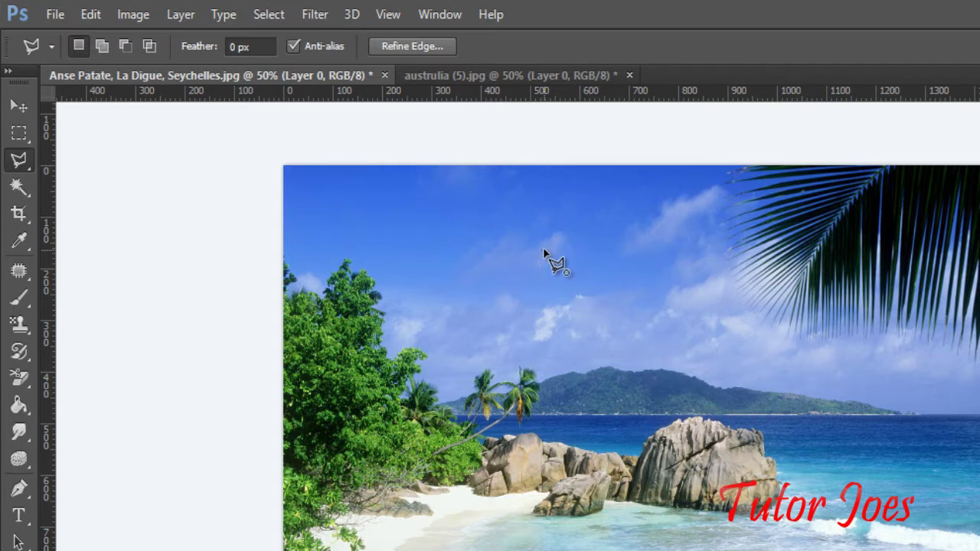
click(755, 249)
click(755, 369)
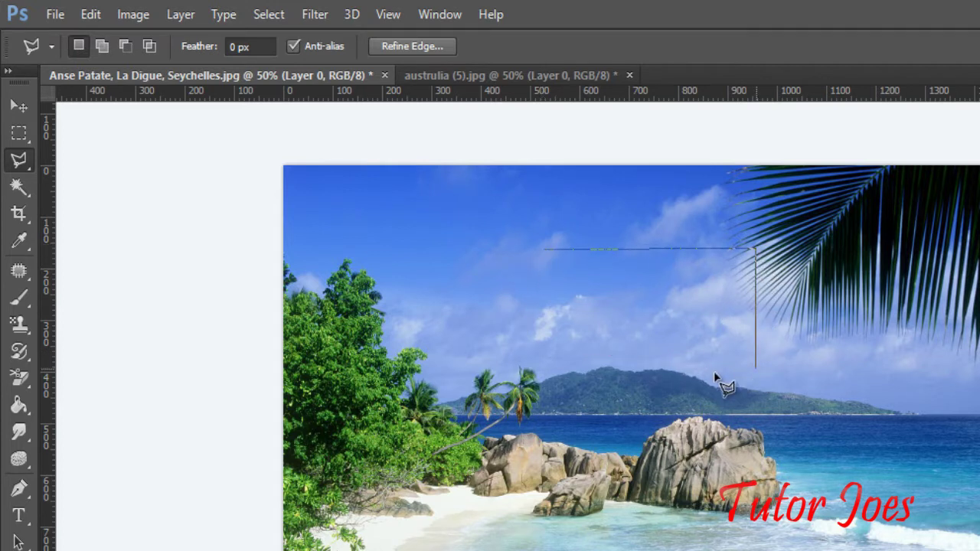
click(528, 377)
click(546, 251)
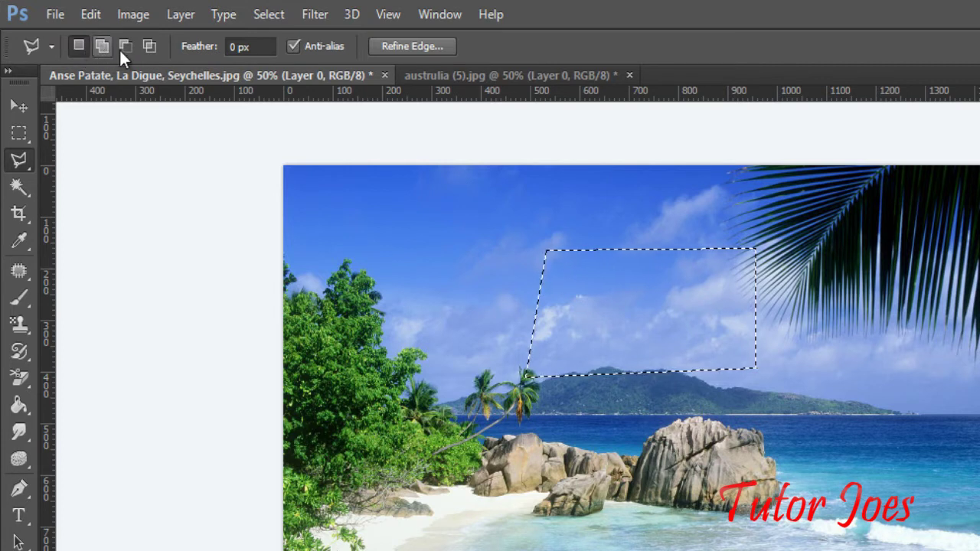
Set the polygonal lasso feather to 10 px and outline a four-sided sky selection.
click(208, 51)
text(1)
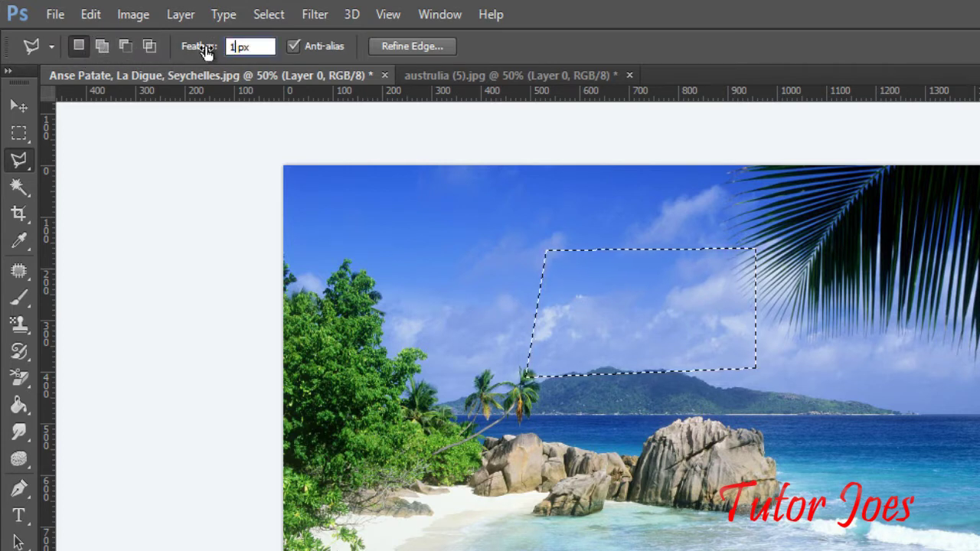
text(0)
click(474, 255)
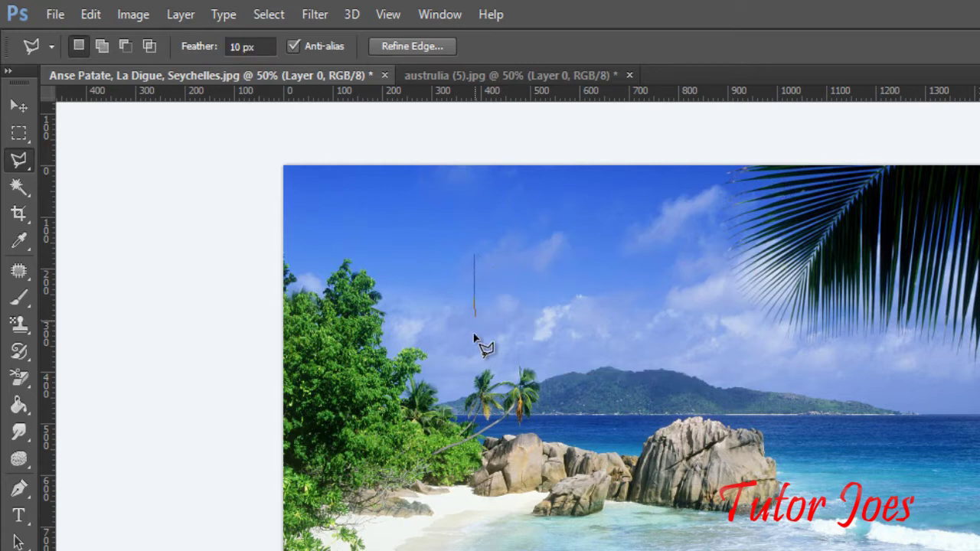
click(487, 371)
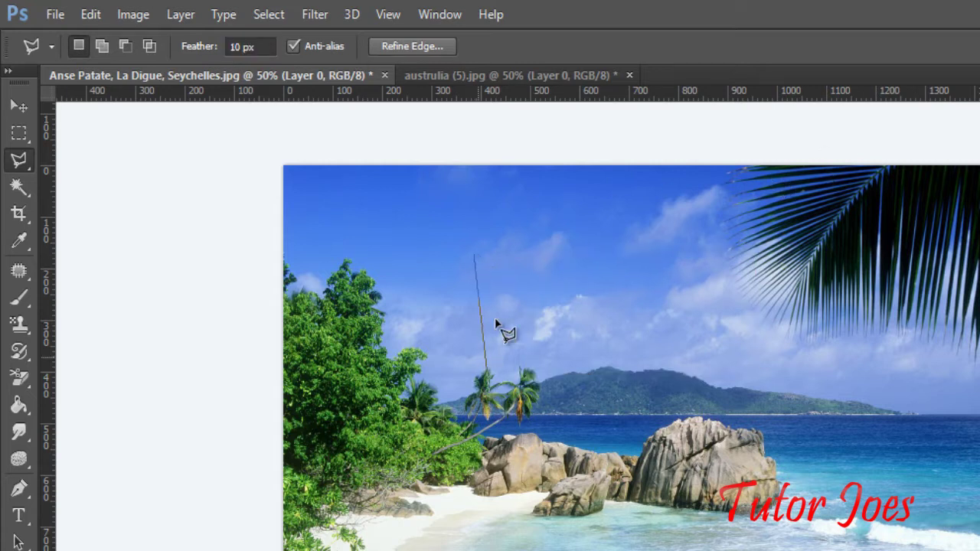
click(640, 350)
click(591, 207)
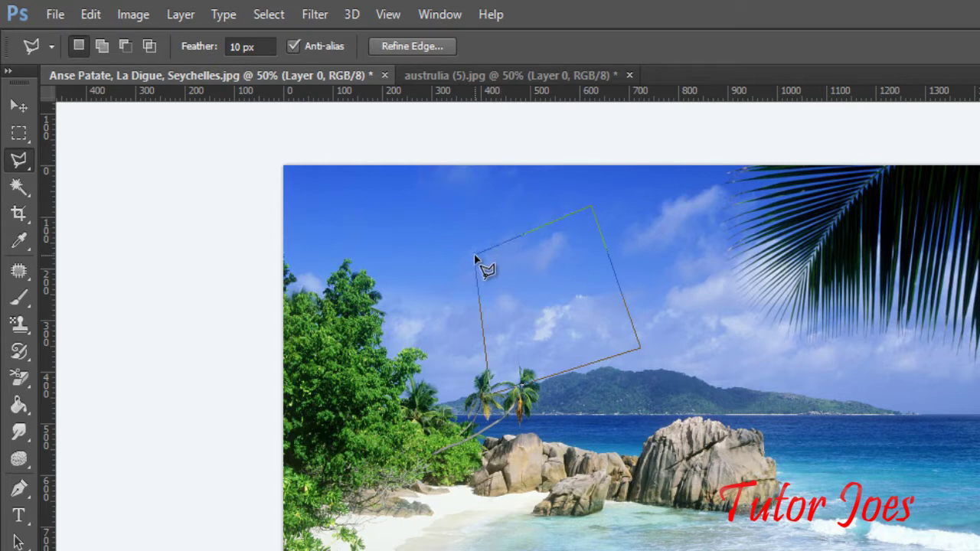
click(475, 258)
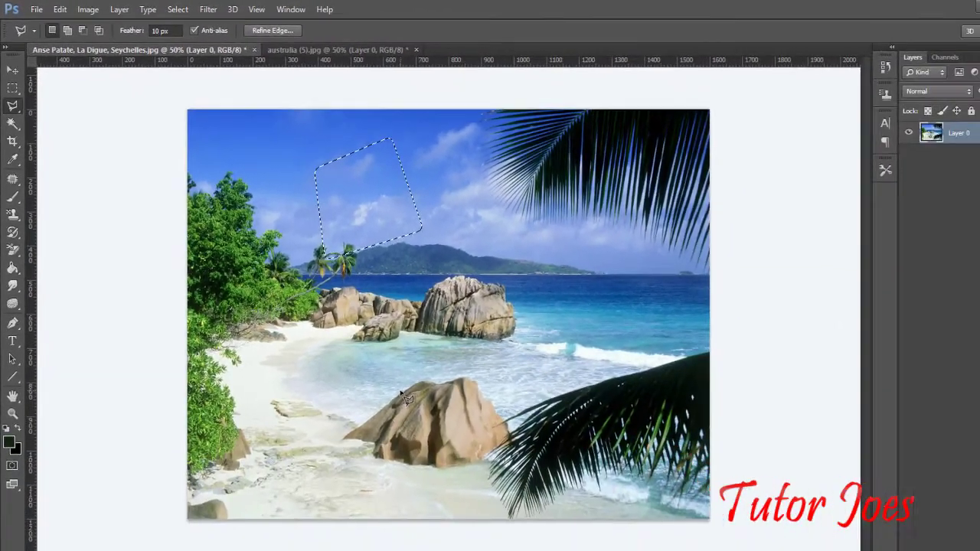
Deselect the sky and outline the large foreground rock with a feathered polygonal selection.
key(ctrl+d)
click(530, 447)
click(487, 464)
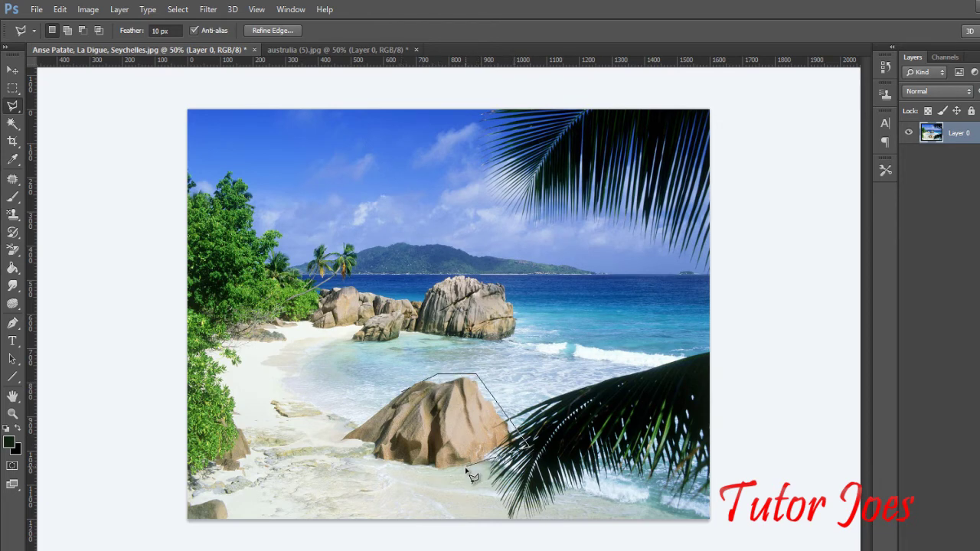
click(380, 472)
click(346, 424)
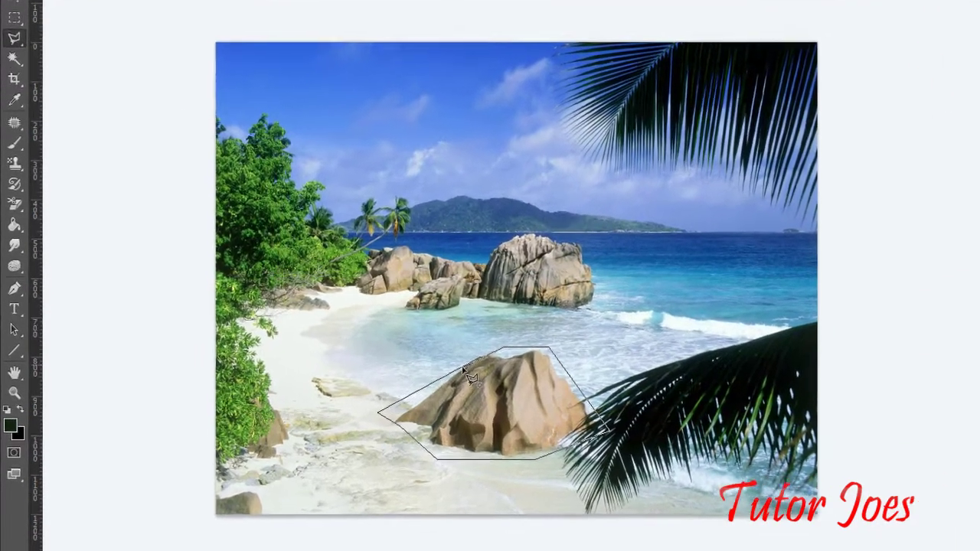
click(413, 394)
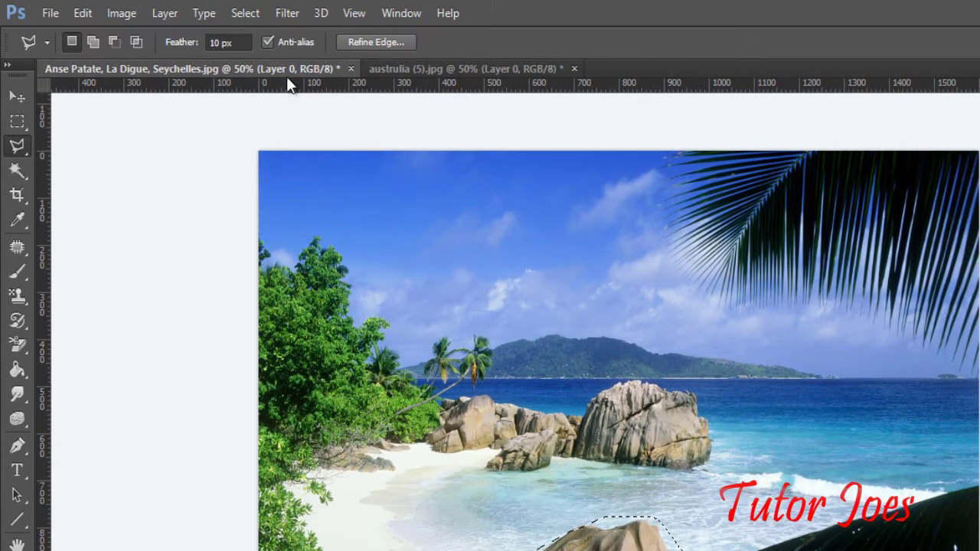
Move the feathered rock into austrulia (5).jpg as Layer 1 and shift it left onto the sand.
drag(288, 77, 144, 122)
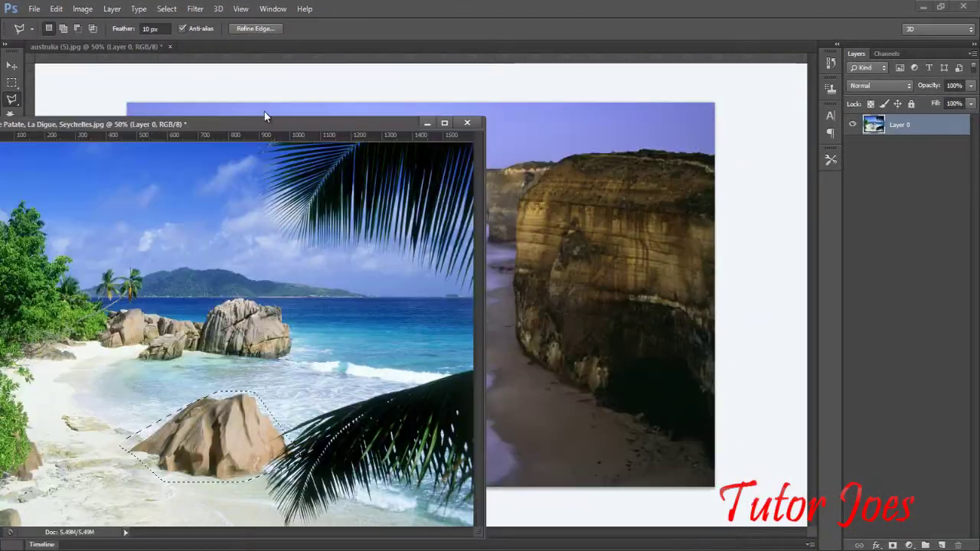
click(12, 68)
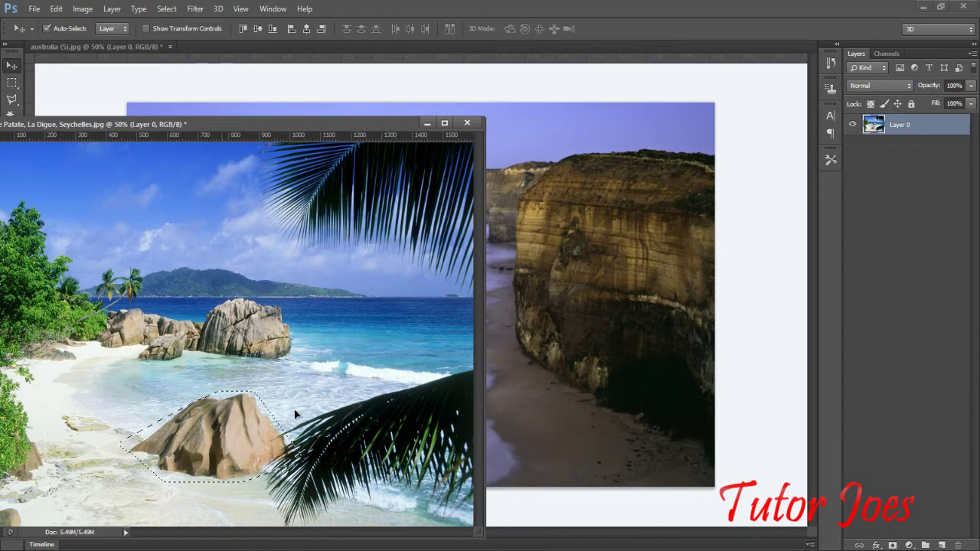
drag(295, 415, 574, 313)
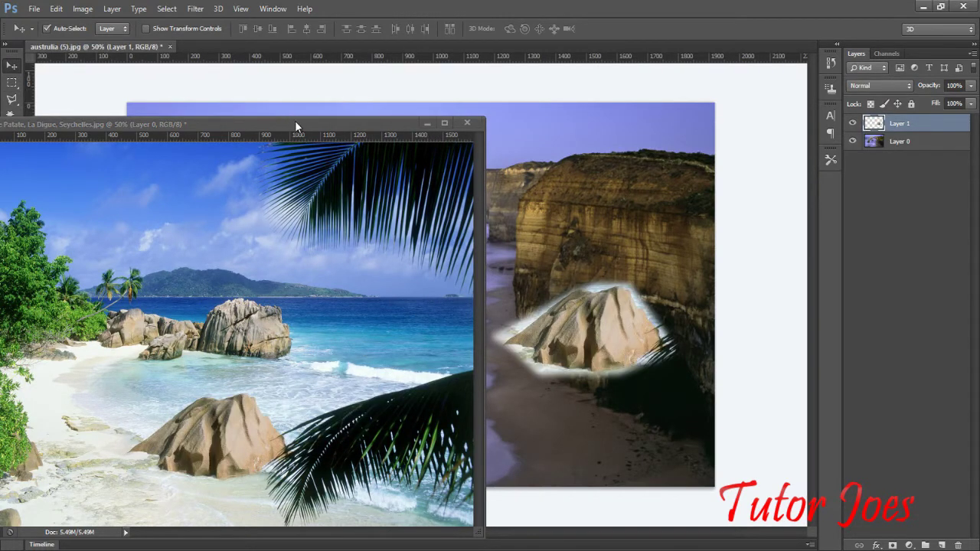
drag(296, 124, 379, 41)
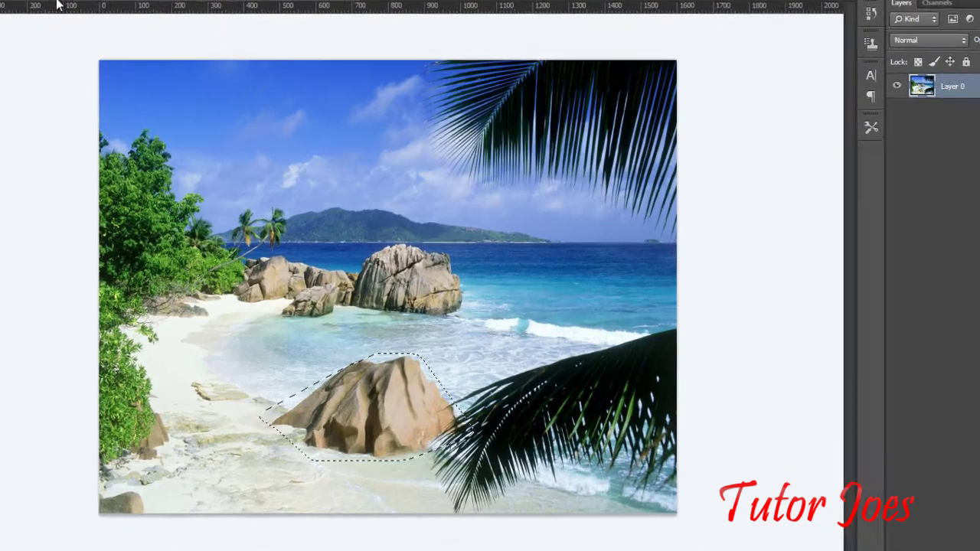
click(115, 46)
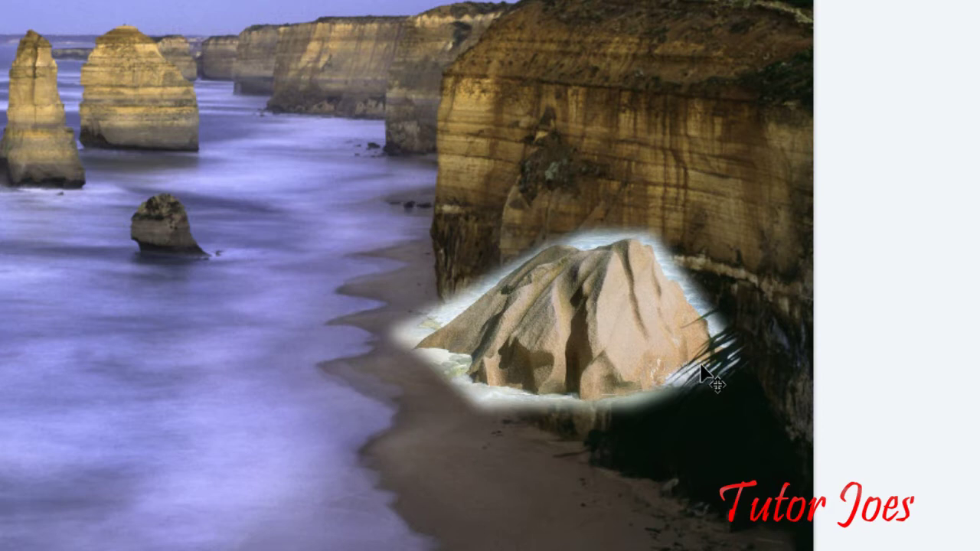
drag(652, 340, 396, 365)
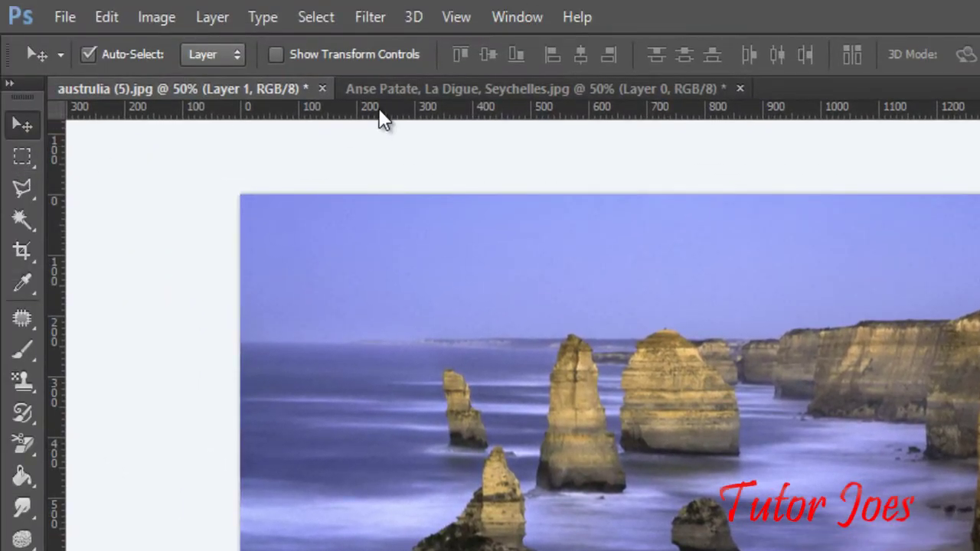
Back in the beach photo, trace the foreground rock with the Magnetic Lasso at 0 px feather.
click(406, 88)
click(23, 195)
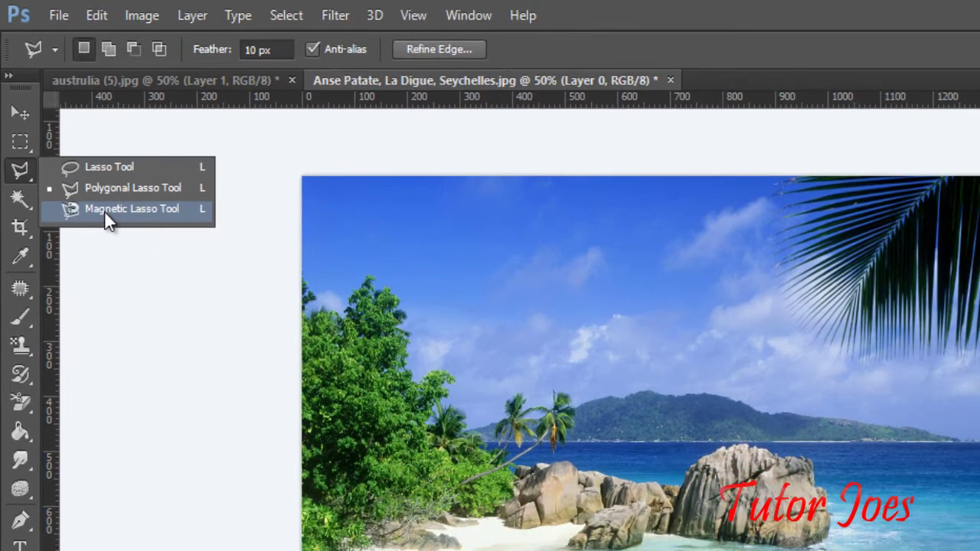
click(116, 232)
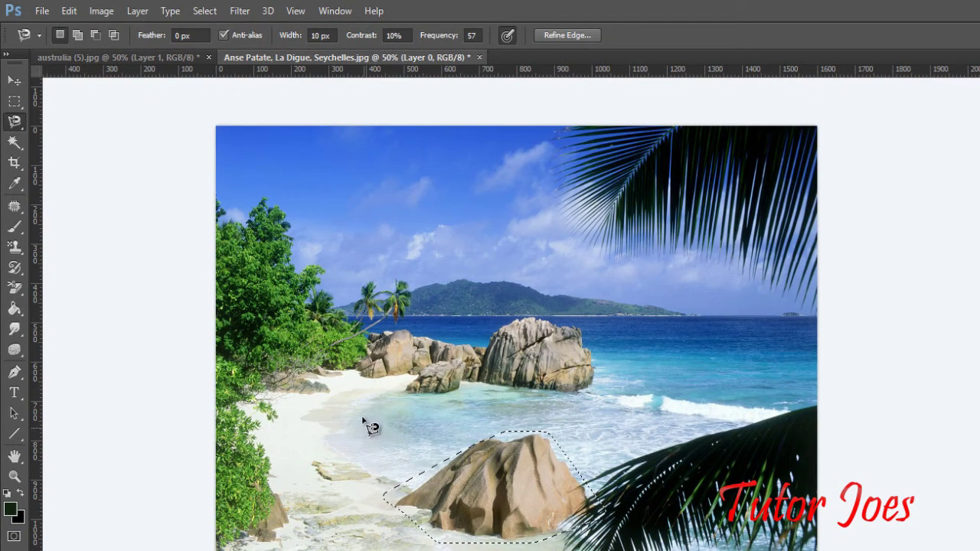
click(382, 466)
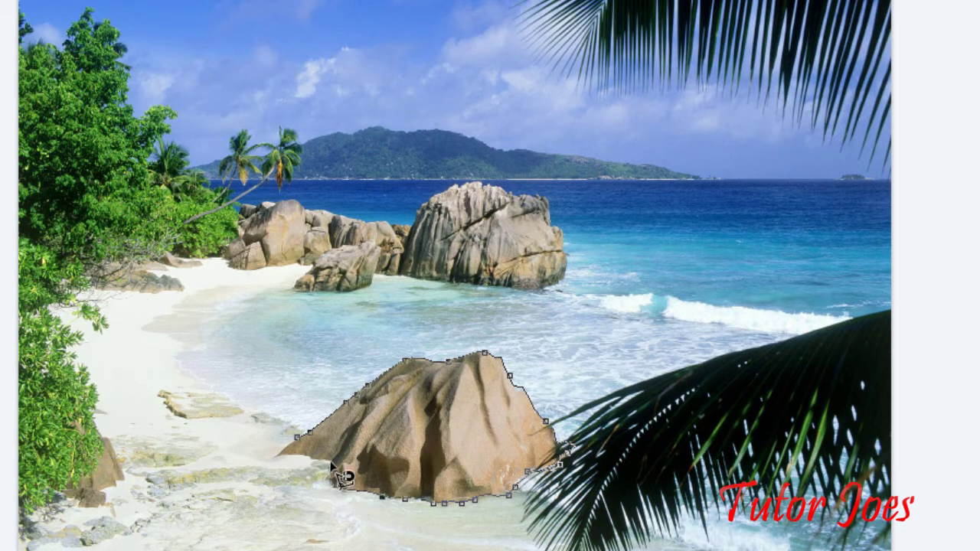
click(295, 438)
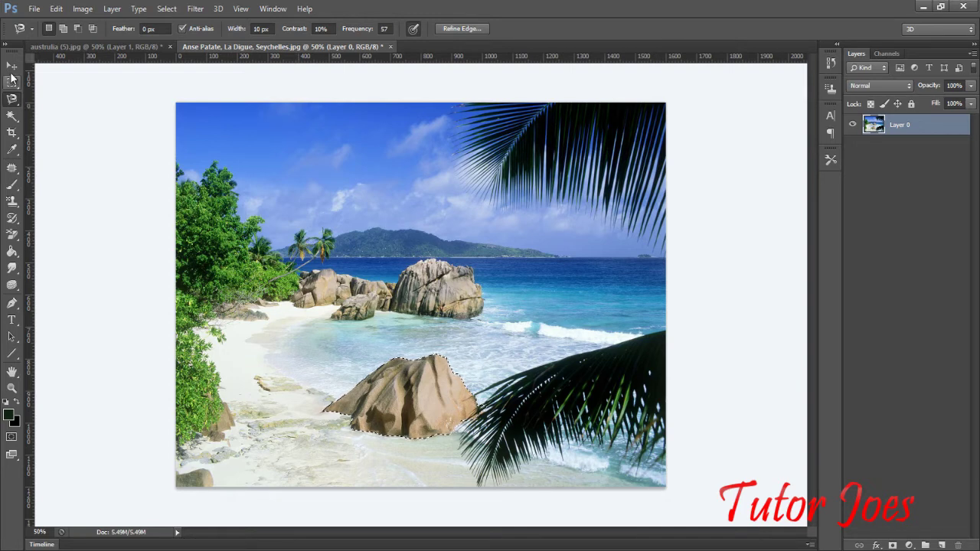
Copy the sharp-edged rock into the Australian photo as Layer 2, placed in the lower-left water.
click(12, 65)
drag(111, 62, 498, 488)
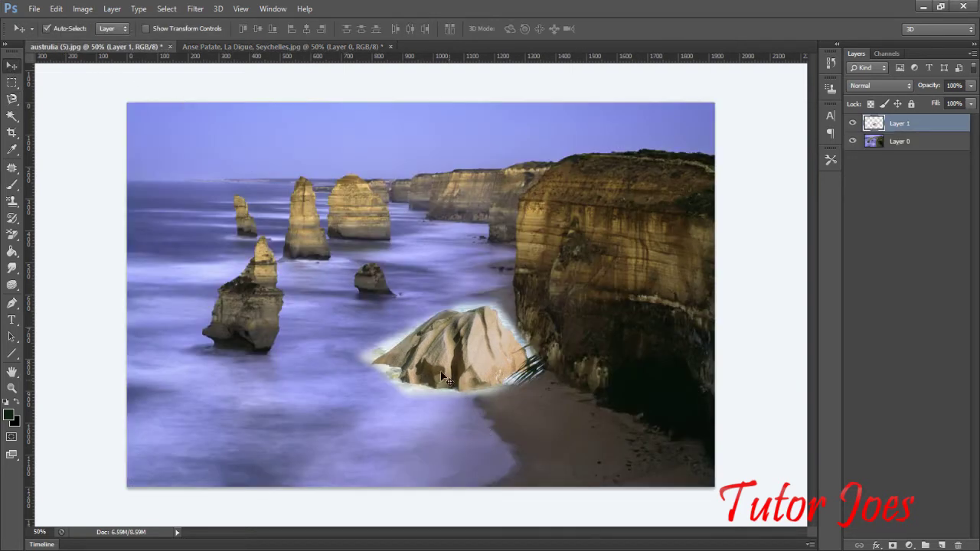
click(247, 48)
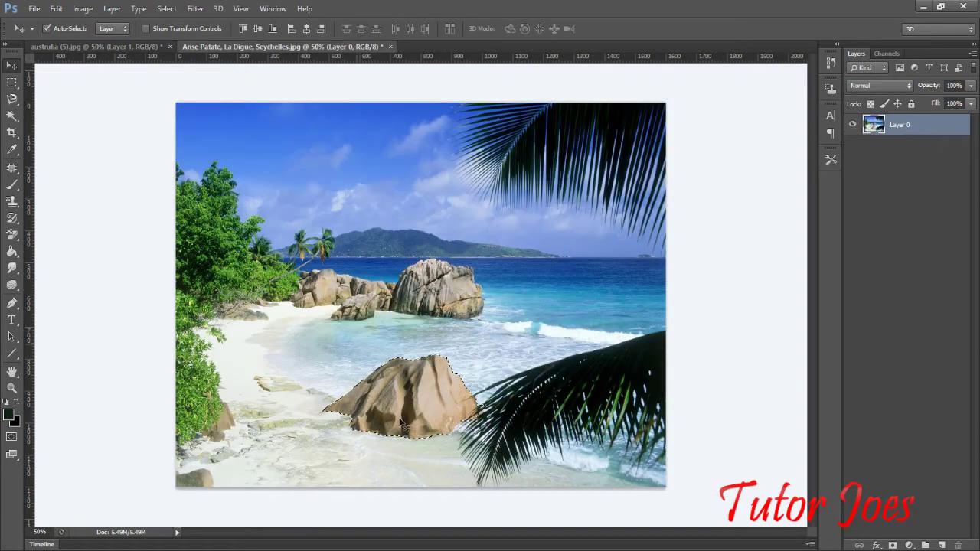
drag(217, 59, 41, 140)
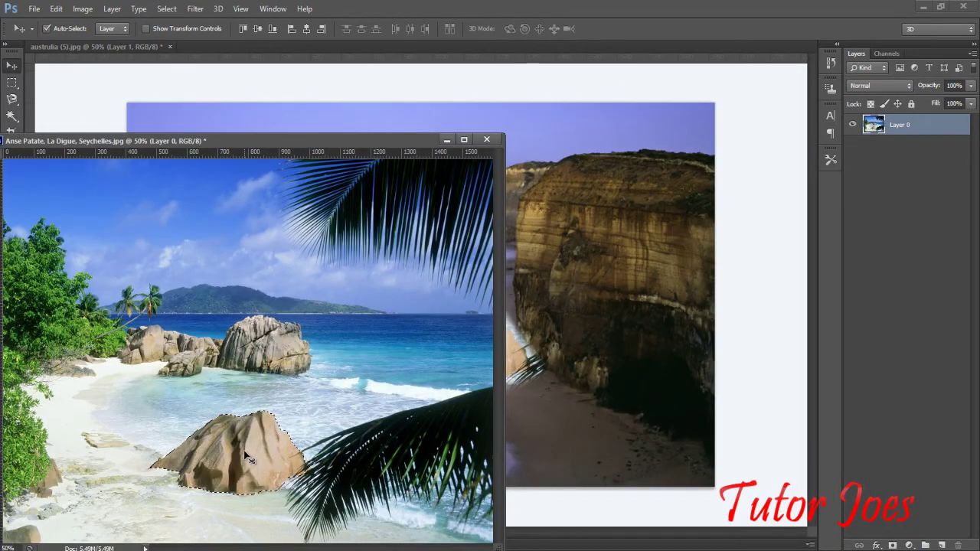
drag(249, 457, 615, 399)
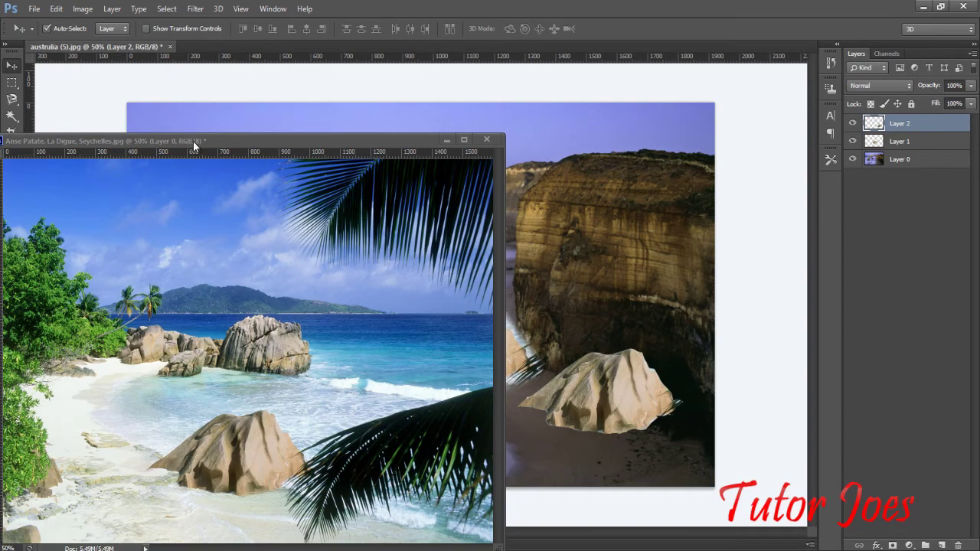
drag(212, 140, 236, 43)
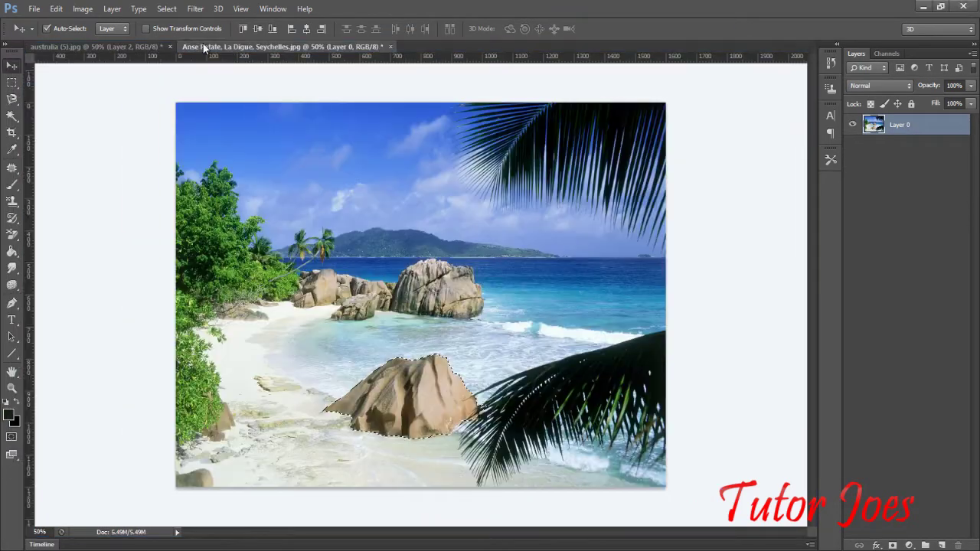
click(84, 43)
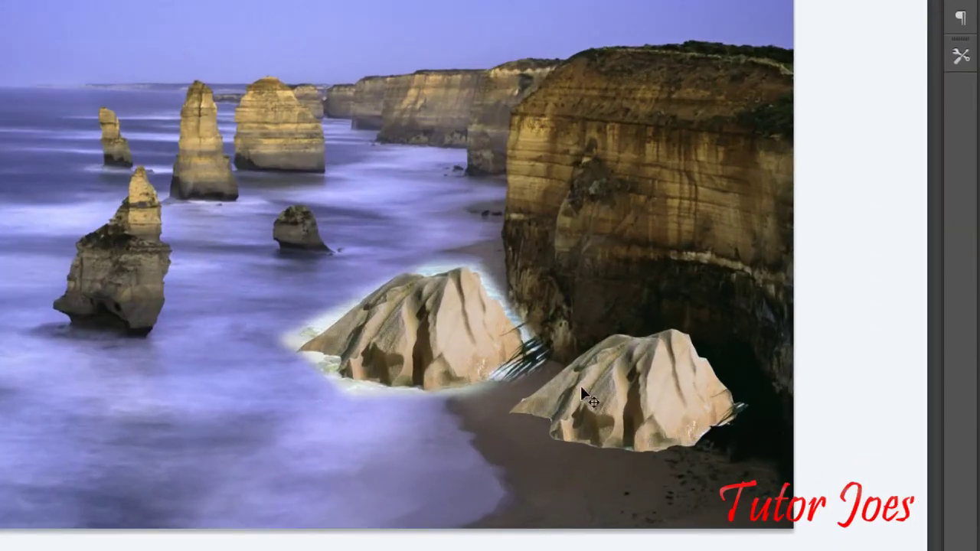
drag(614, 387, 190, 369)
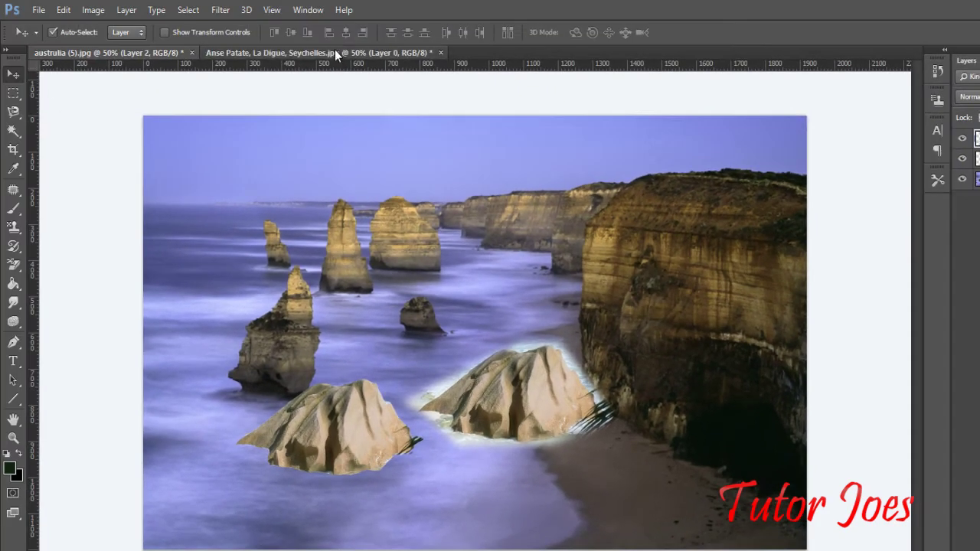
Bring the Anse Patate beach photo back to the front and show the lasso tool choices.
click(335, 51)
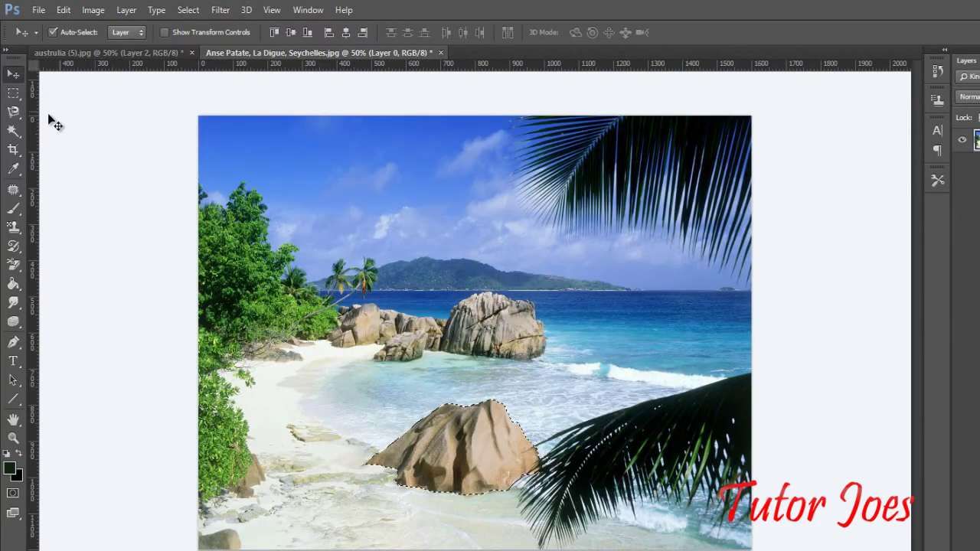
drag(17, 116, 91, 142)
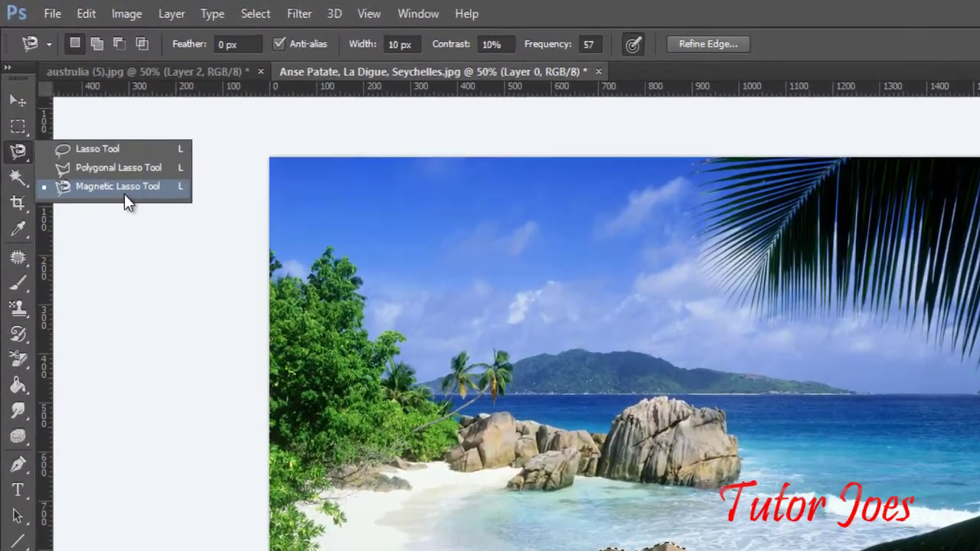